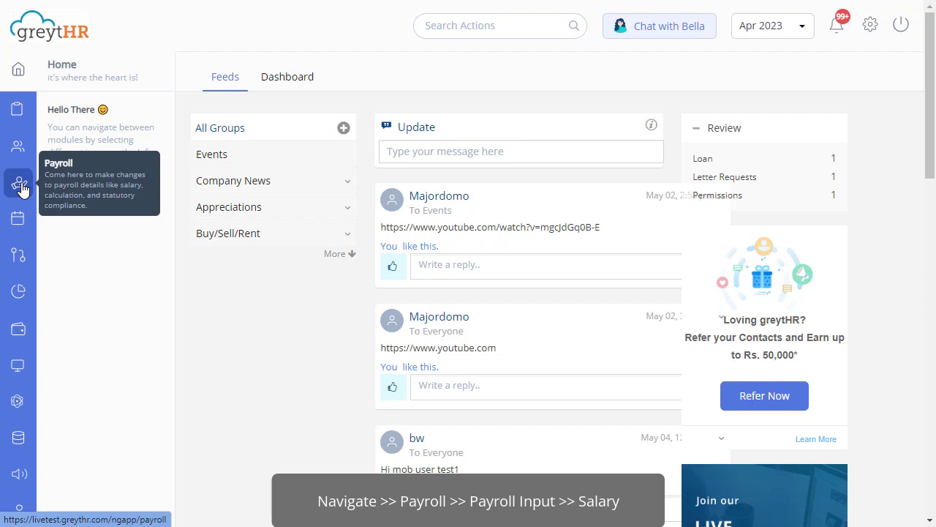
- Go to Payroll Inputs > Salary and select the employee from the search
click(20, 183)
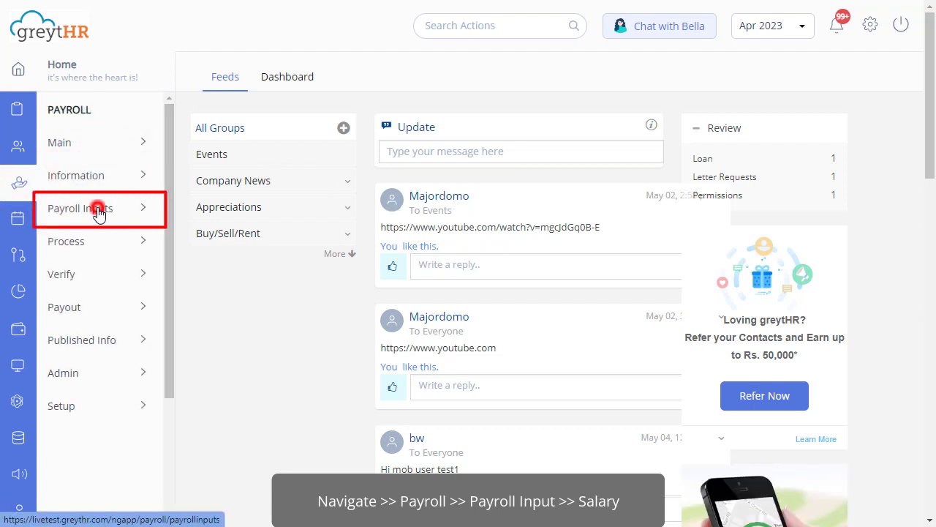
click(100, 209)
click(76, 235)
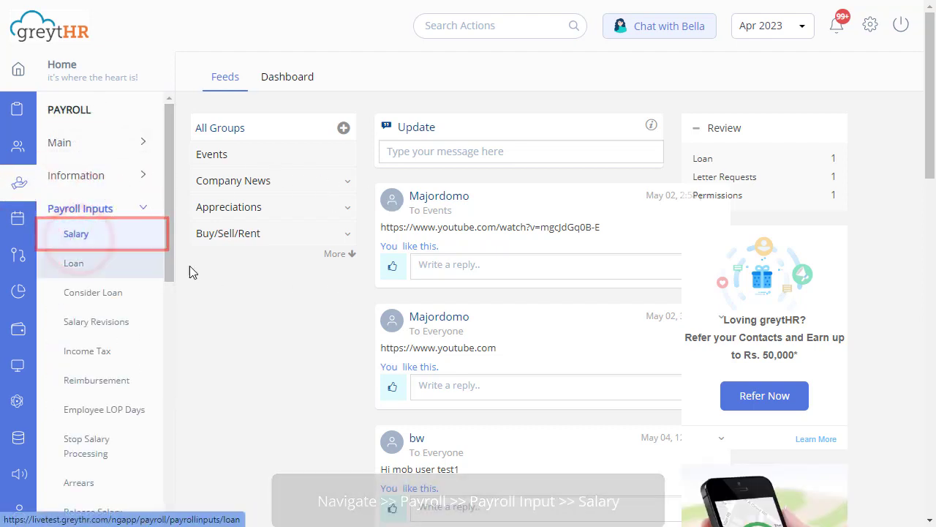
text(A)
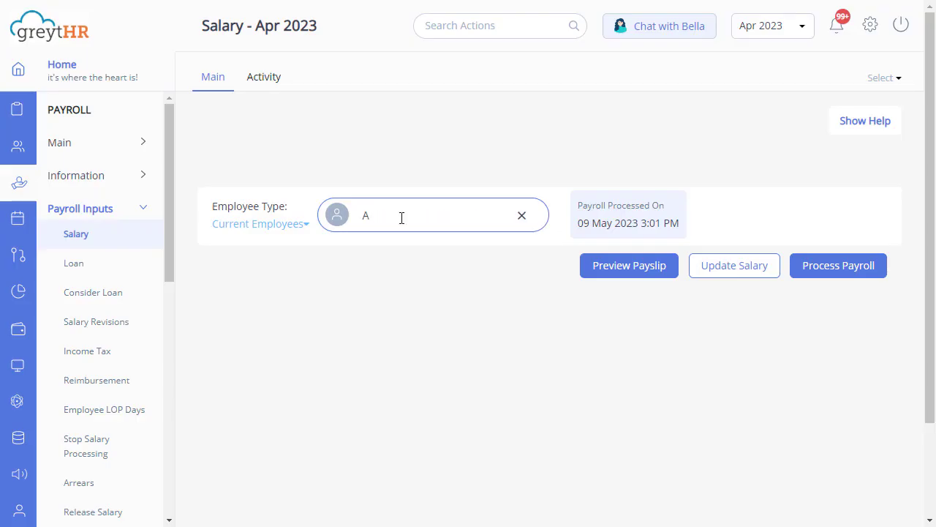
click(411, 243)
- Filter salary components by 'encas' and open ENCASHMENT DAYS for editing
scroll(410, 219, down, 2)
click(300, 205)
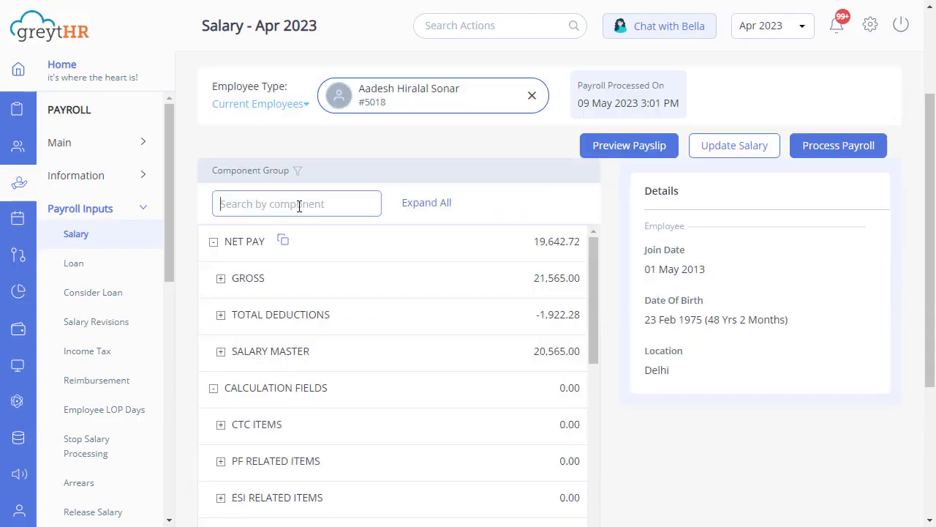
text(e)
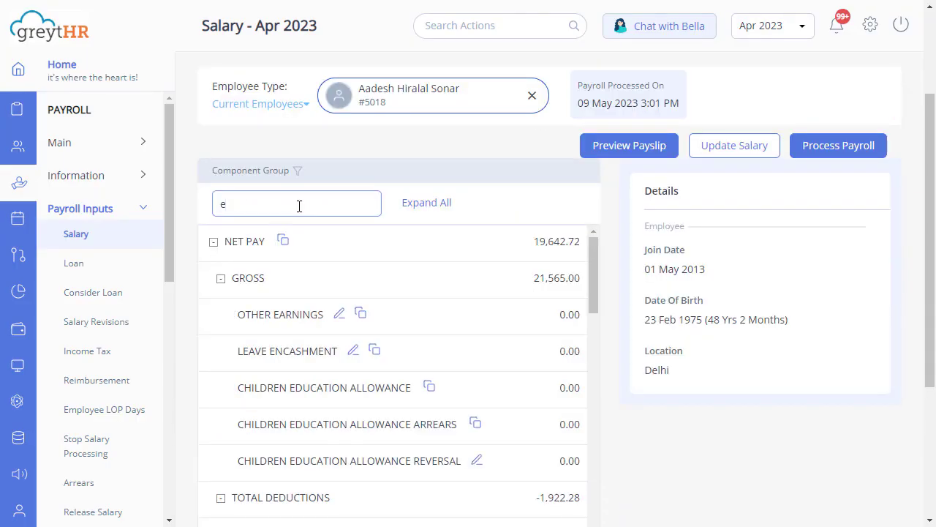
text(ncas)
click(349, 425)
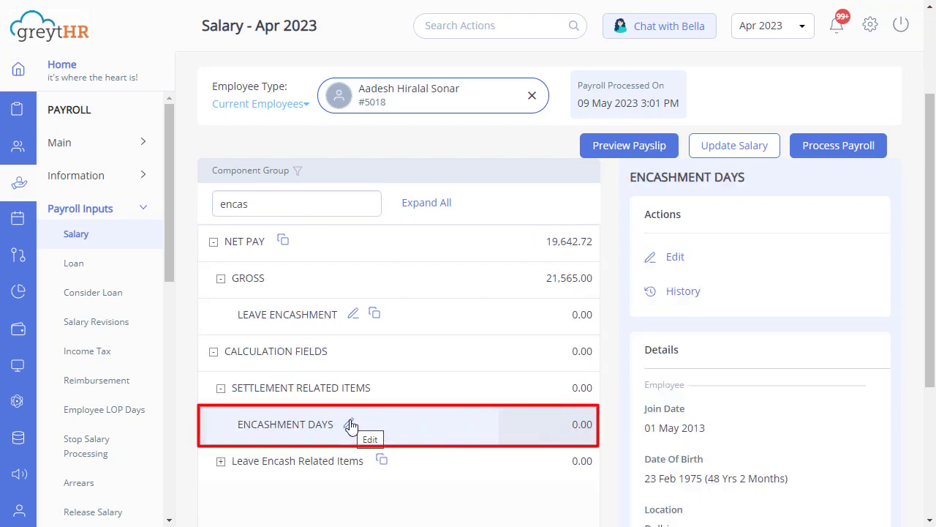
click(350, 425)
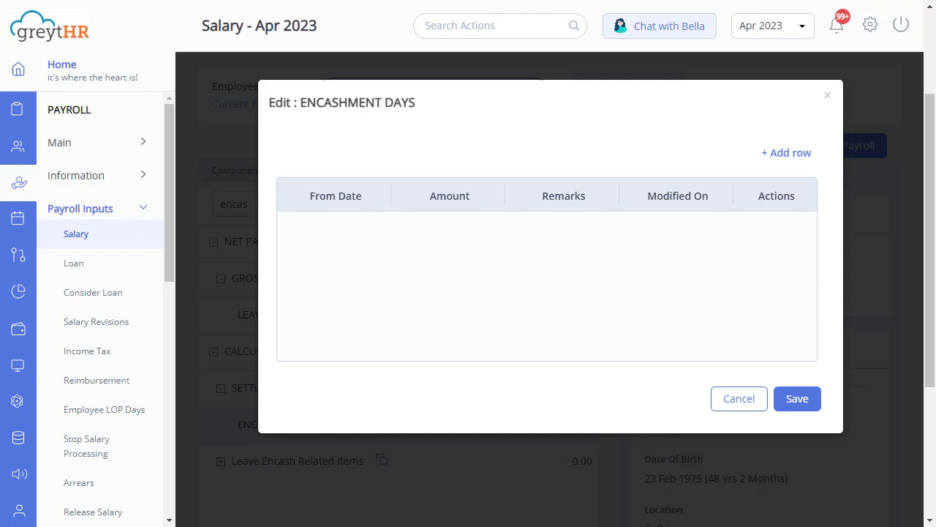
- Add an ENCASHMENT DAYS row of 3 from 15 Apr 2023, remark 'Cl Encashment', and save
click(775, 153)
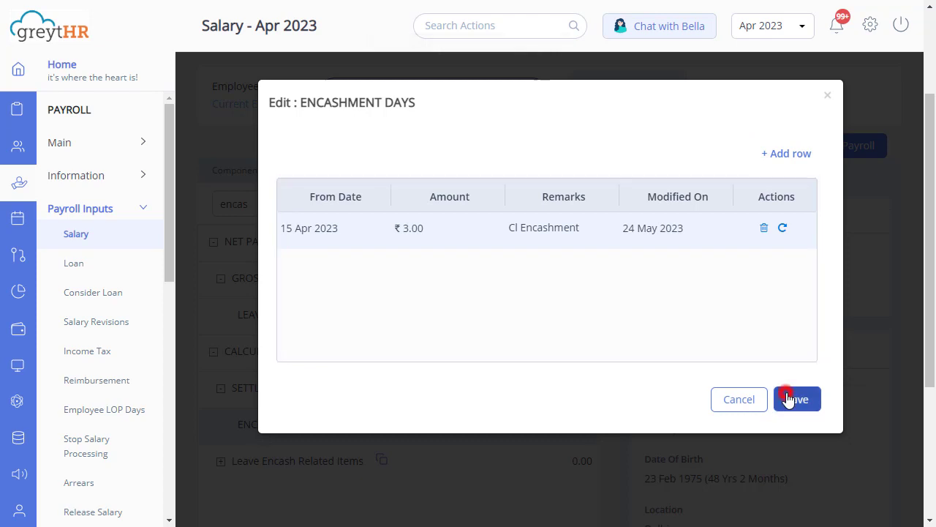
click(790, 399)
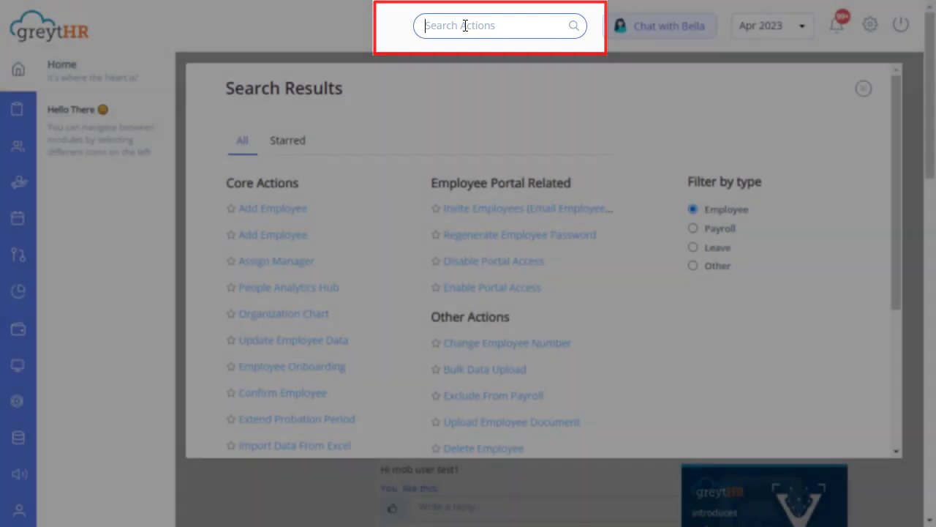
- In Import Data From Excel, choose Bulk Salary Information Of Employees and download the sample file
text(IMP)
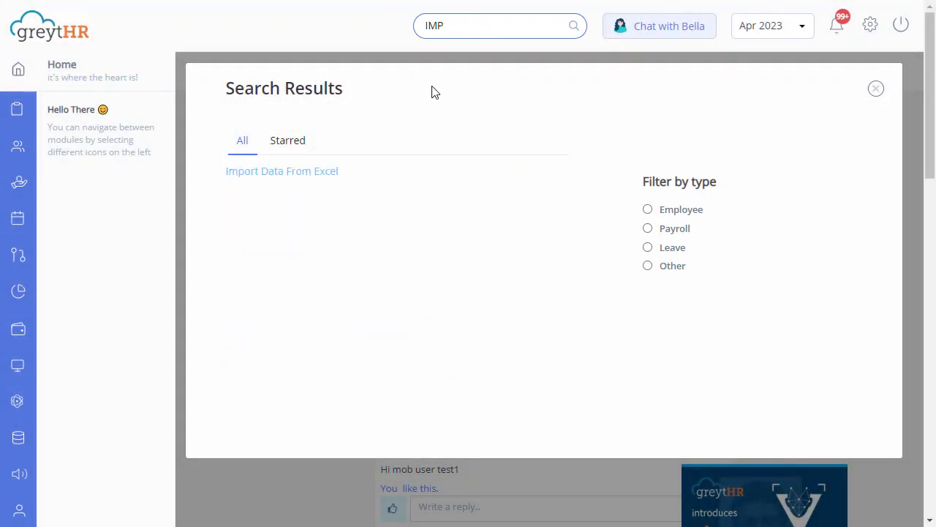
click(305, 172)
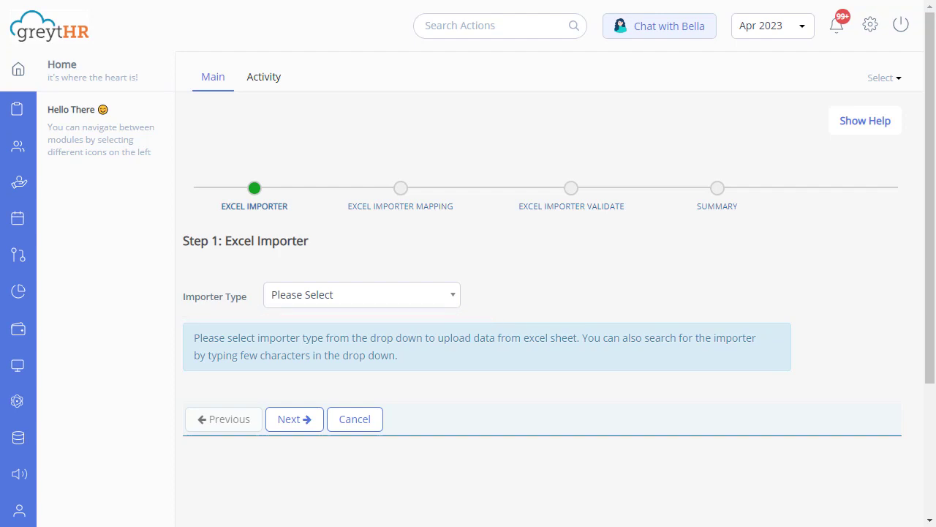
click(399, 297)
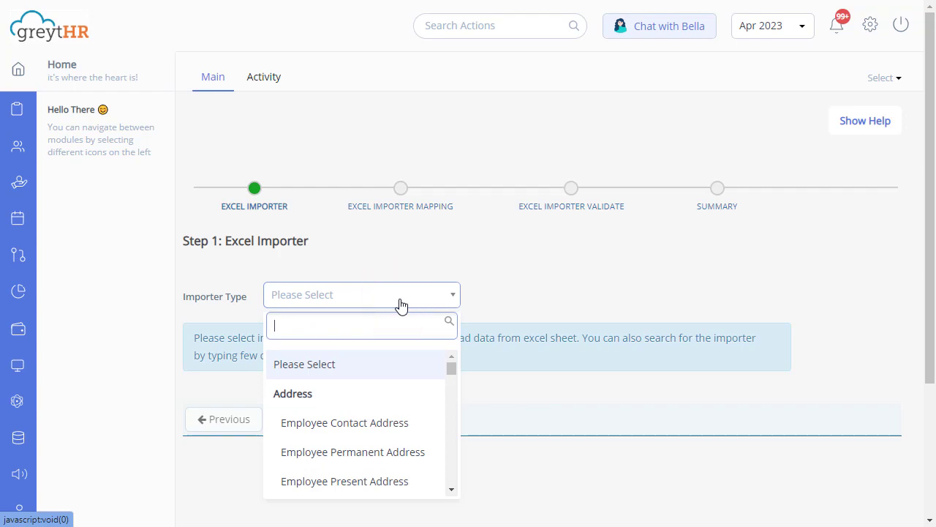
text(BU)
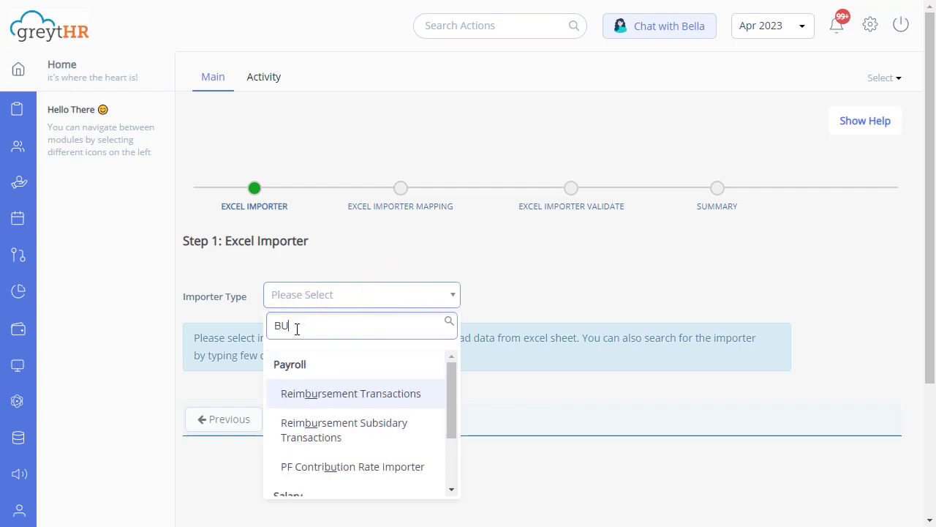
text(LK)
click(336, 405)
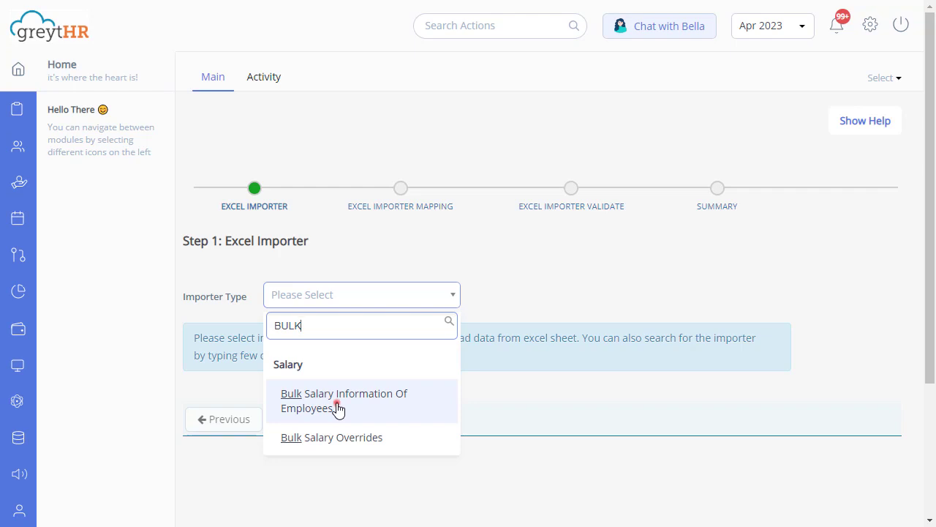
scroll(920, 335, down, 2)
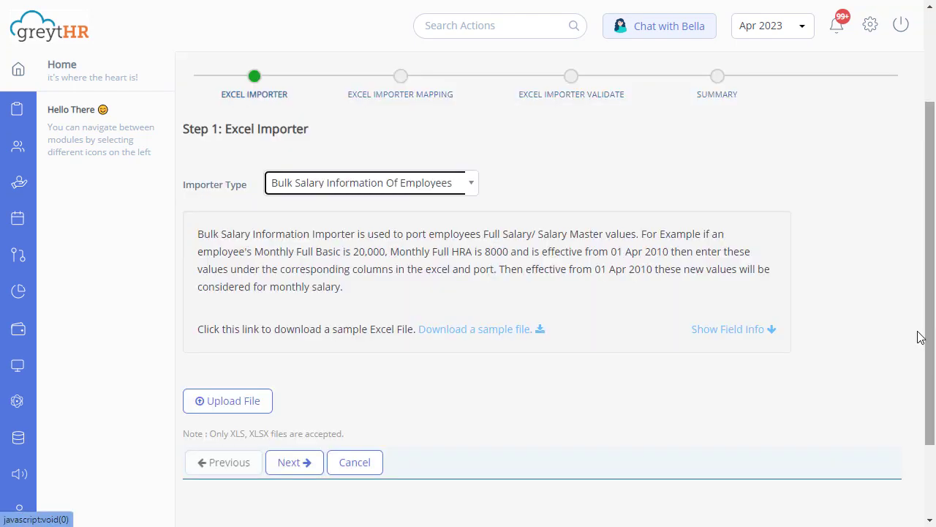
click(483, 329)
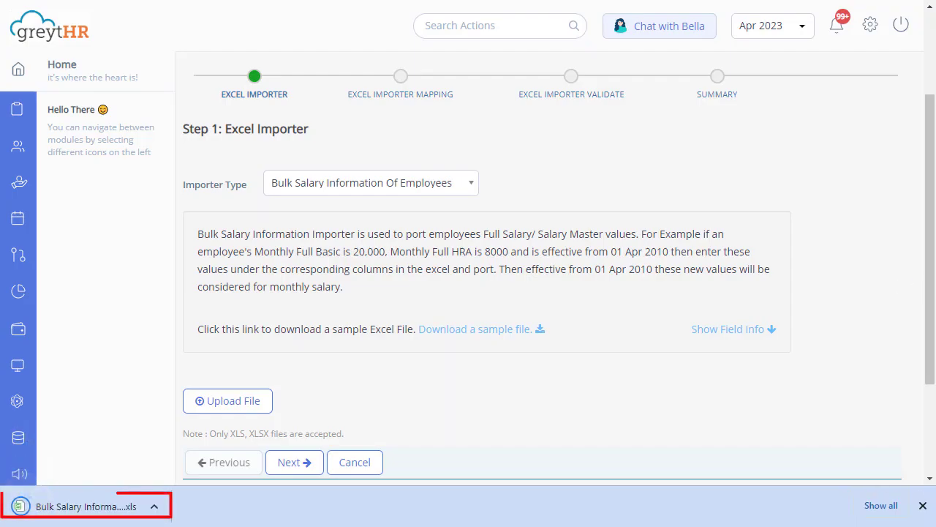
- Open the downloaded sample sheet in Excel and clear its sample row and notes block
click(108, 510)
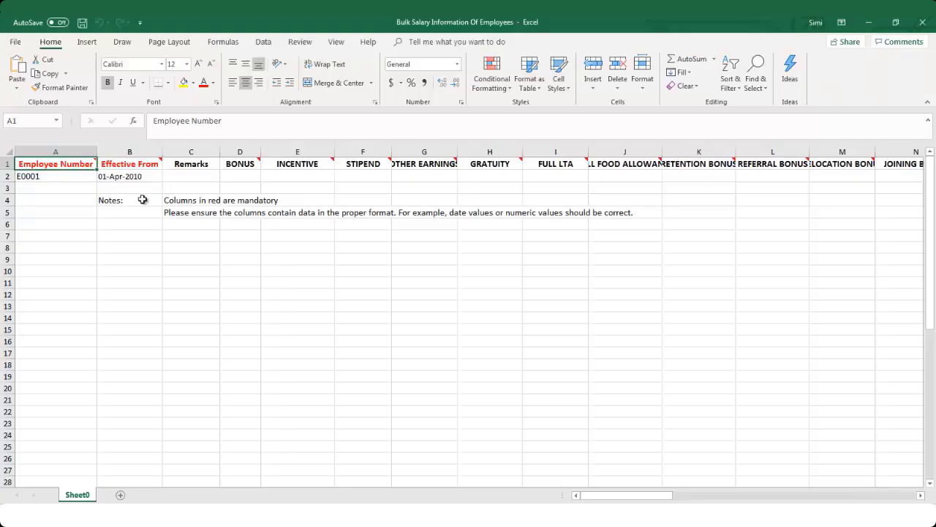
drag(110, 201, 617, 226)
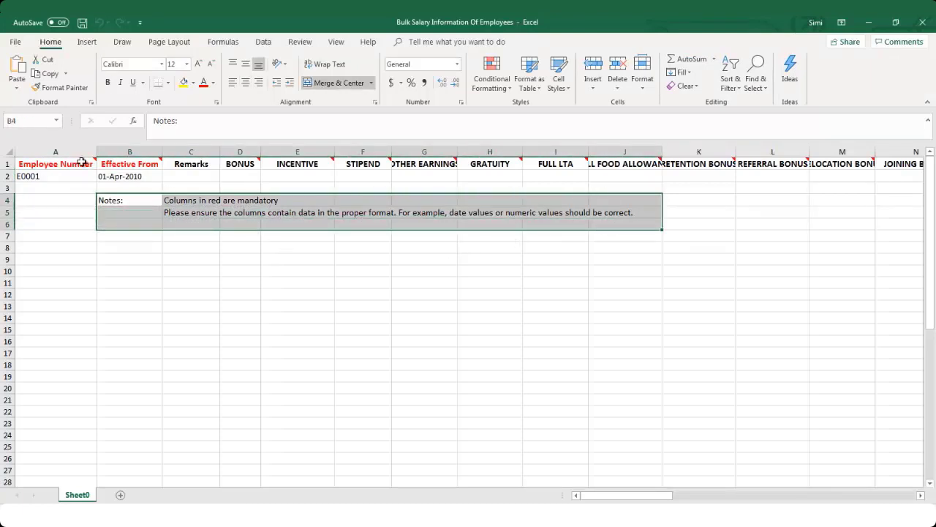
mouse_move(83, 161)
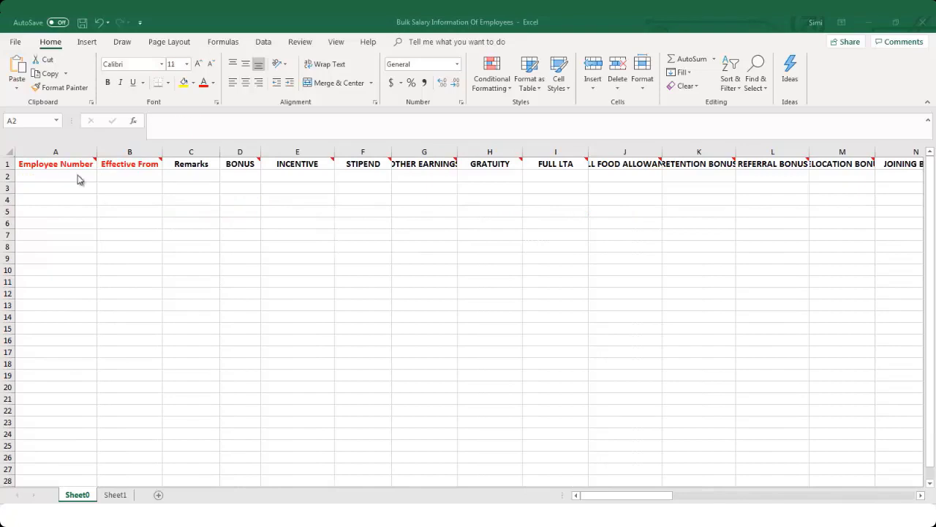
- Paste the five employee numbers into A2:A6 and select them
click(77, 175)
text(5036 5018 TR02 5032 T0056)
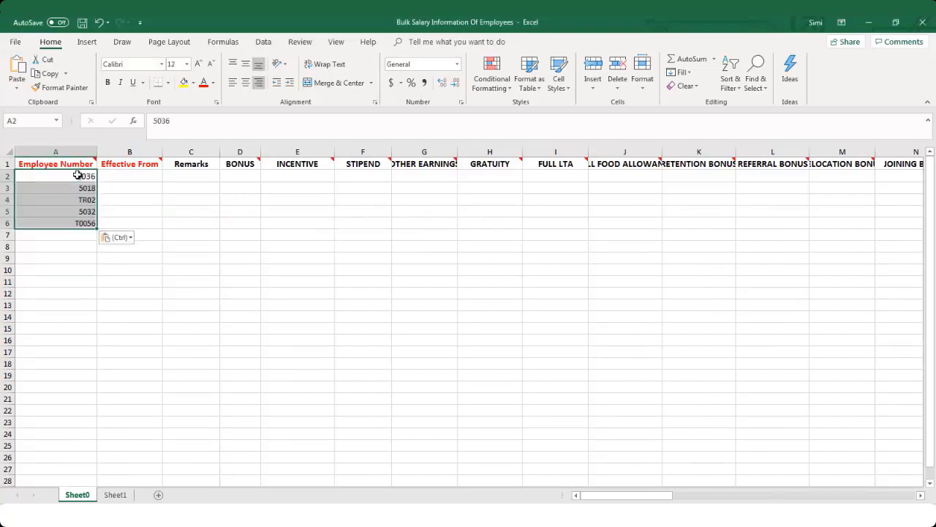
click(77, 175)
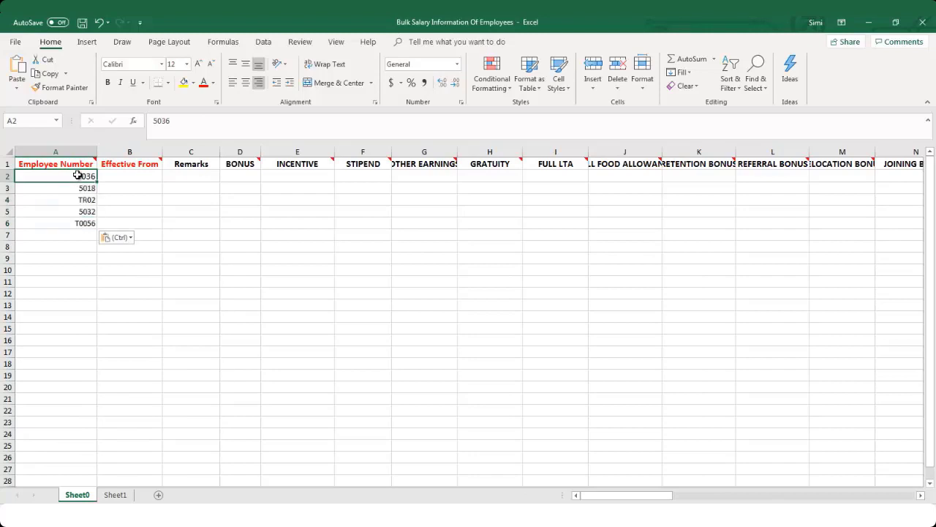
drag(77, 175, 81, 224)
drag(78, 174, 81, 224)
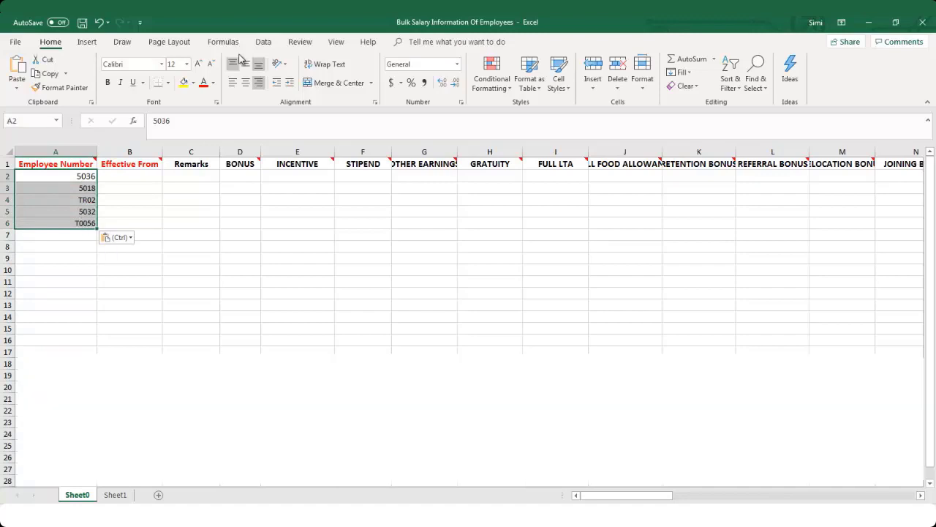
- Convert the selected employee numbers to Text format with Data > Text to Columns
click(263, 42)
click(559, 76)
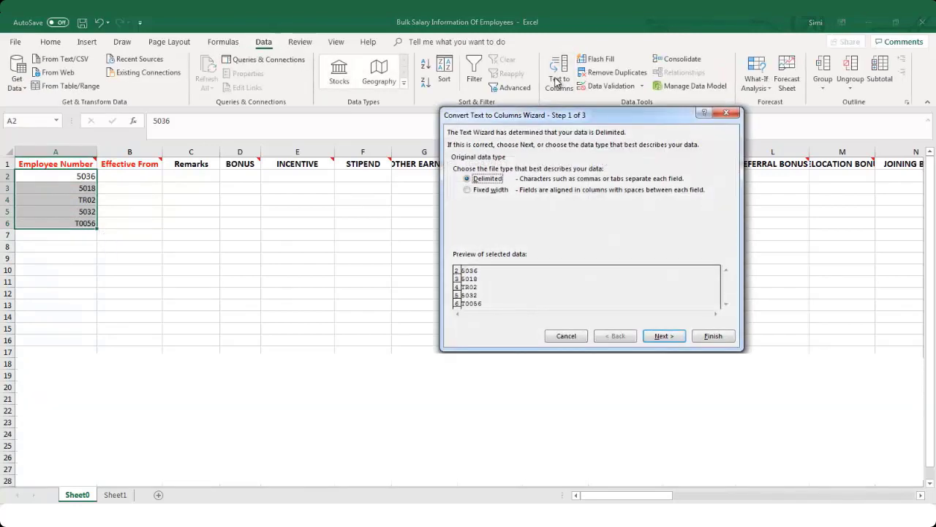
click(671, 336)
click(671, 336)
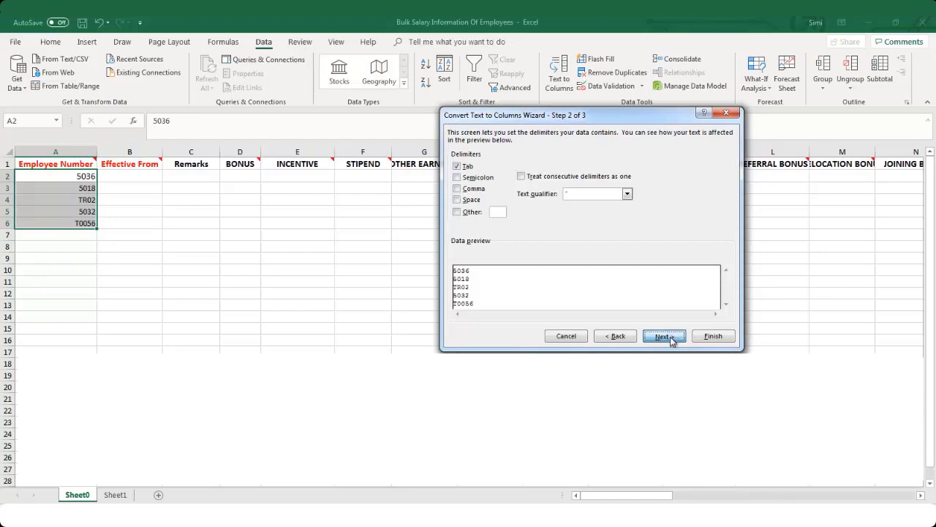
click(457, 169)
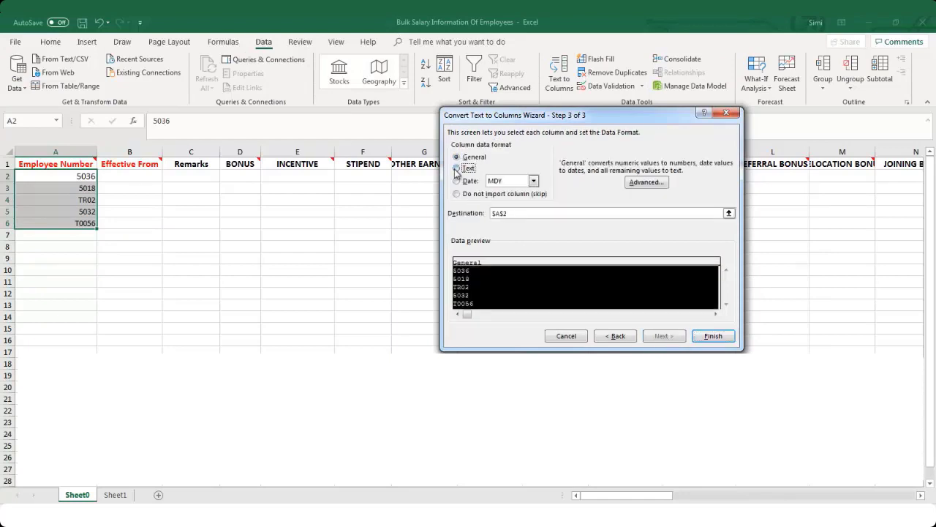
click(711, 336)
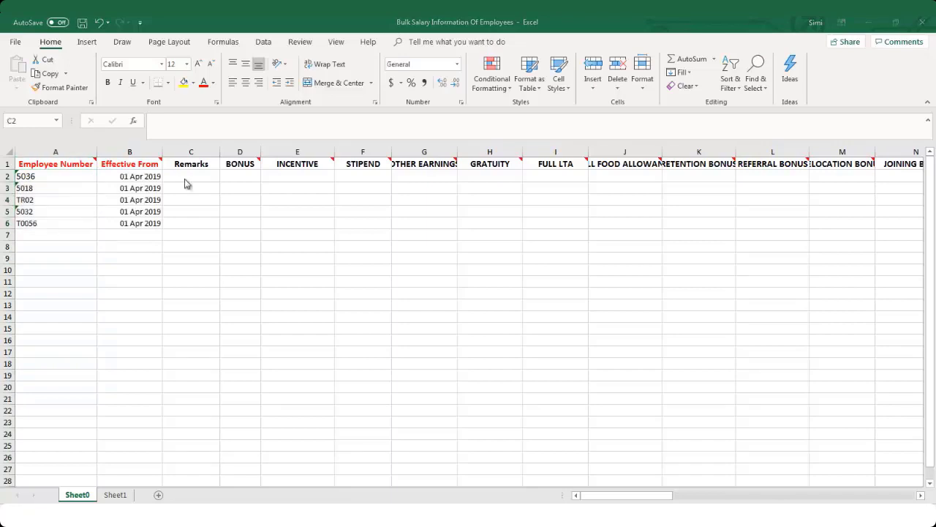
- Delete the unused pay columns, starting from the Remarks column
click(185, 179)
key(ctrl+space)
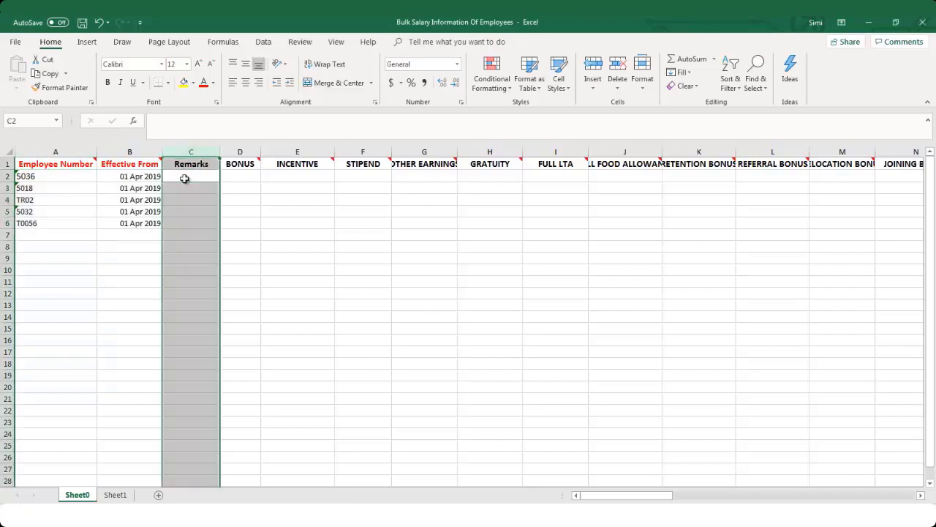
key(ctrl+minus)
key(ctrl+minus)
key(ctrl+minus)
key(ctrl+minus)
key(ctrl+minus)
key(ctrl+minus)
key(ctrl+minus)
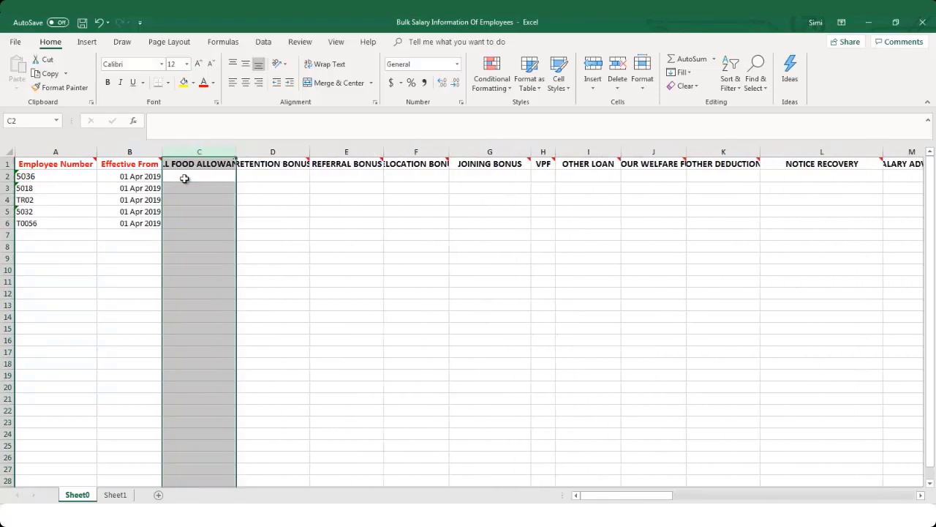
key(ctrl+minus)
key(ctrl+minus)
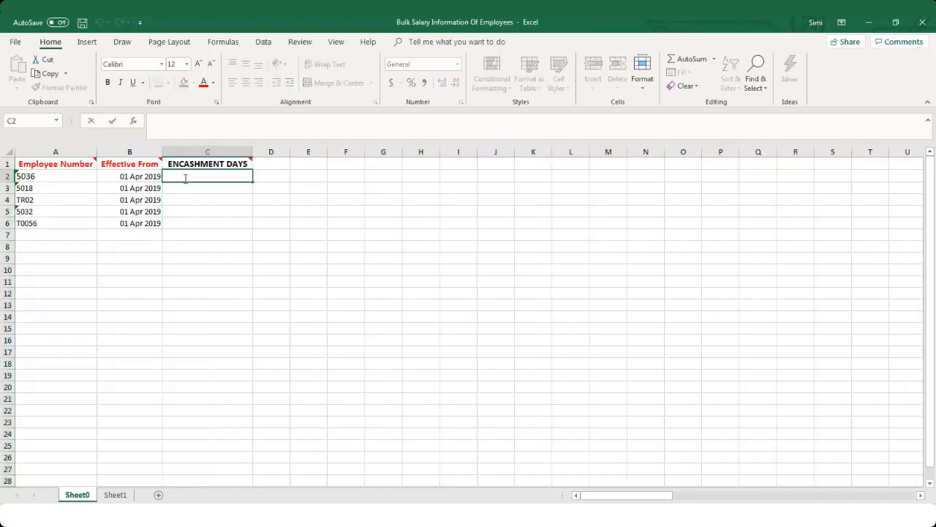
- Enter the ENCASHMENT DAYS counts 2, 1, 1, 1 down column C
text(2)
key(Return)
text(2)
key(Return)
text(1)
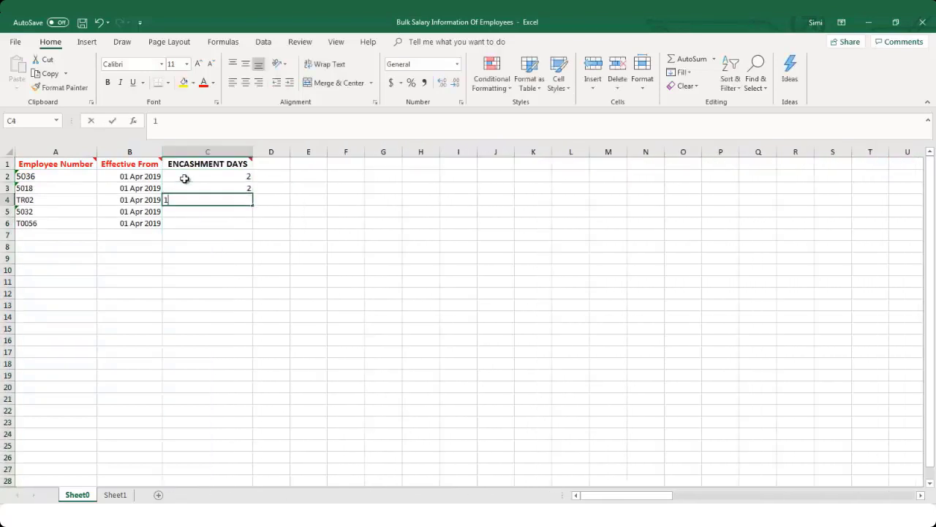
key(Return)
text(1)
key(Return)
text(1)
key(Return)
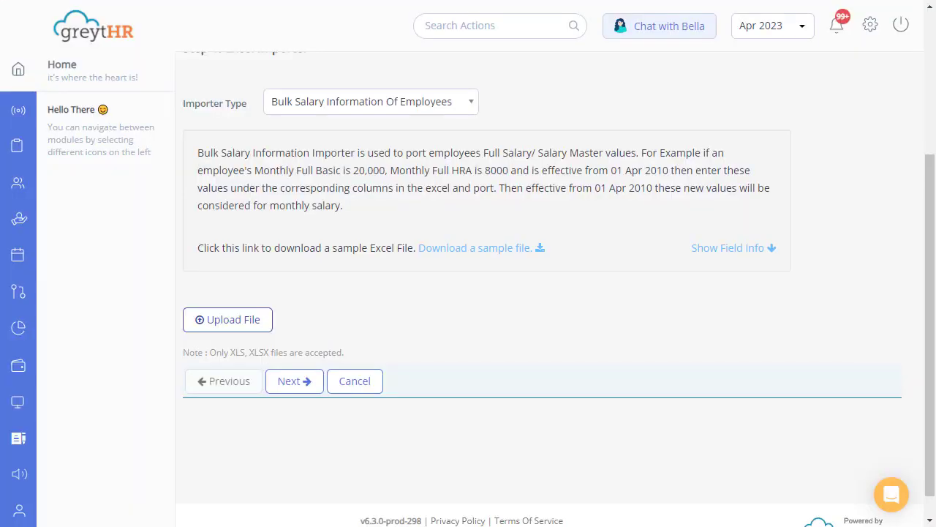
- Upload 'Bulk Salary Information Of Employees (1).xls' from Downloads and continue to column mapping
click(218, 322)
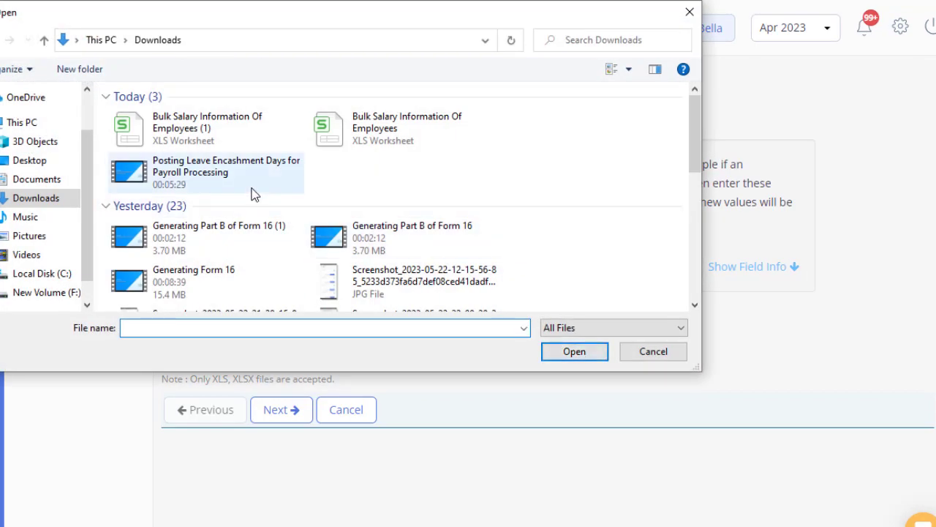
click(210, 130)
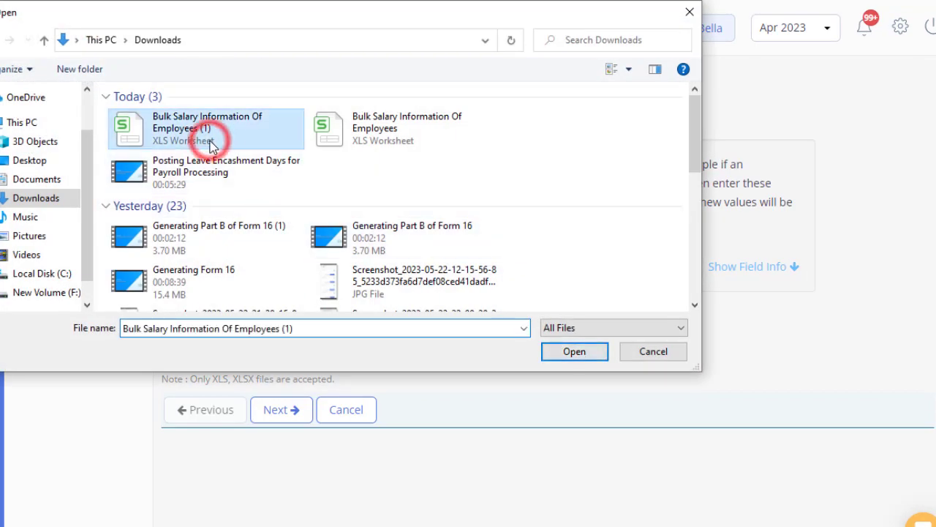
click(558, 356)
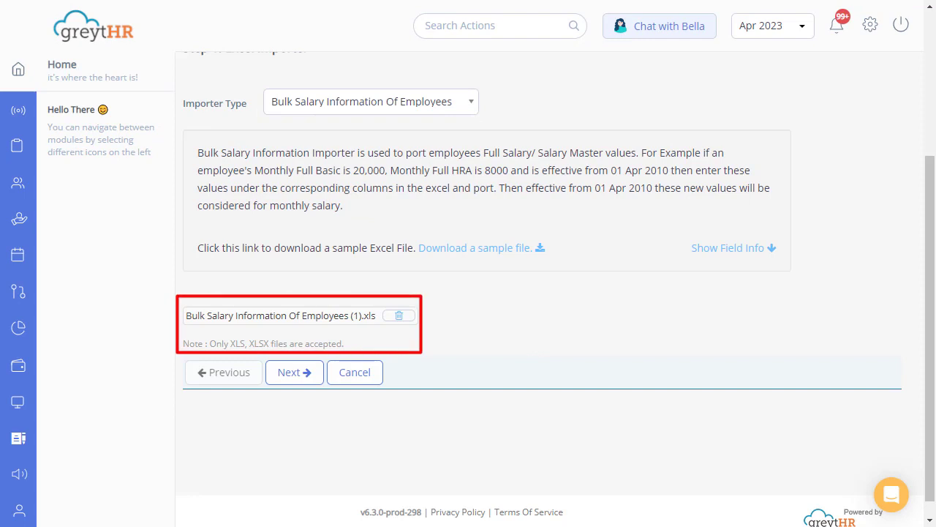
click(300, 375)
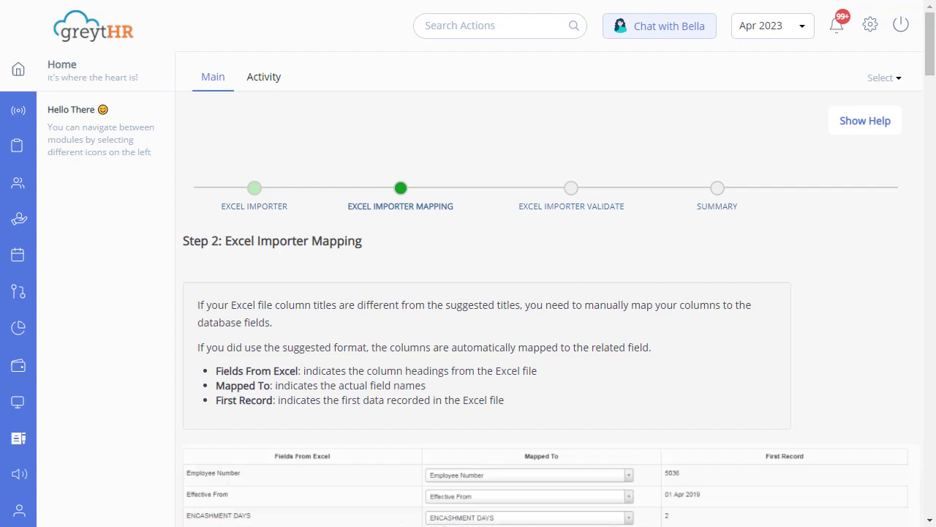
- Accept the auto-mapped columns, validate, and run the salary data import
scroll(291, 362, down, 10)
click(290, 359)
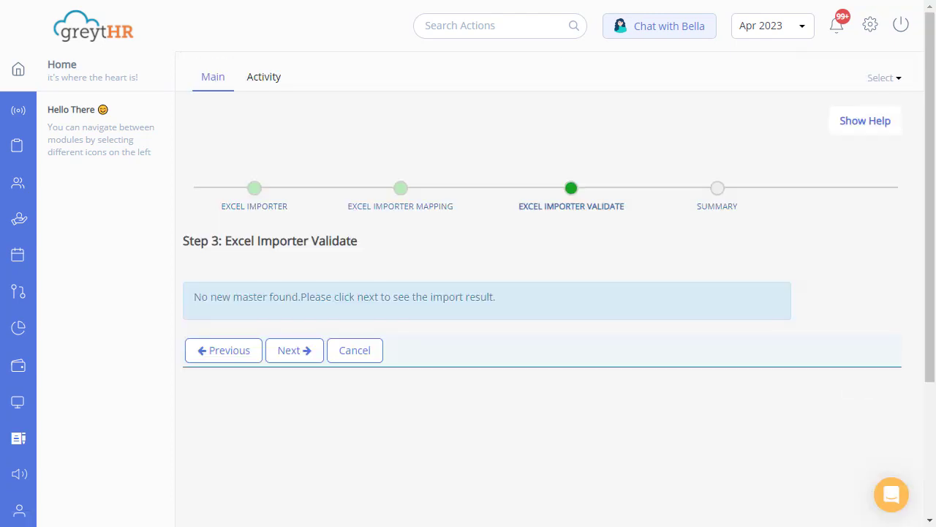
click(300, 350)
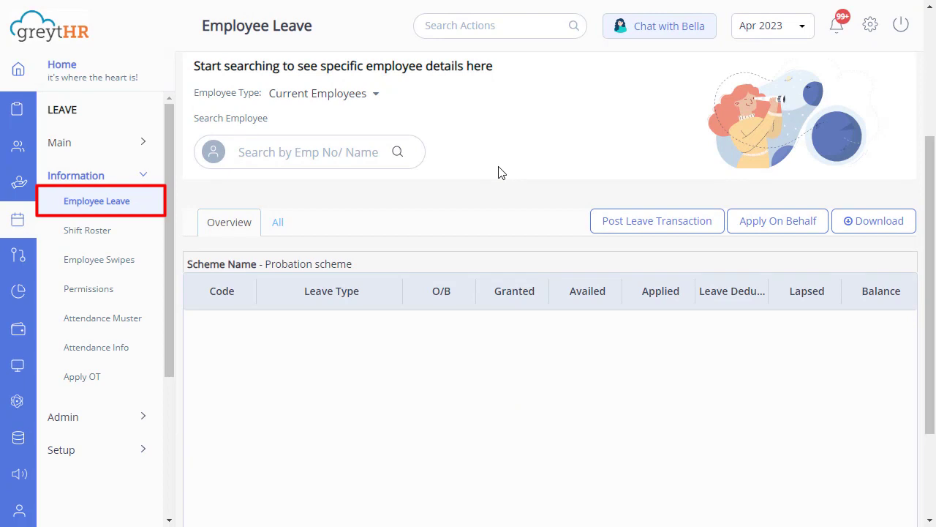
- Find the employee by employee number and start a Post Leave Transaction for them
click(256, 152)
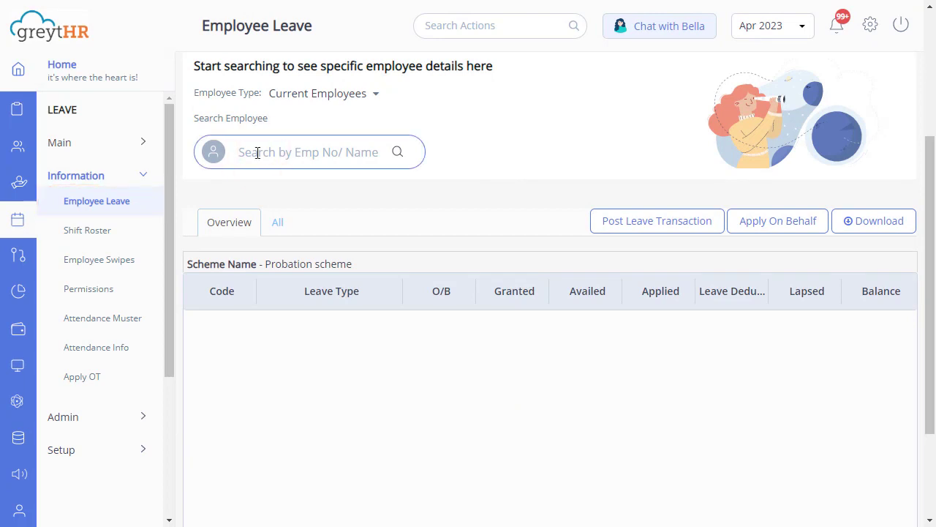
text(5018)
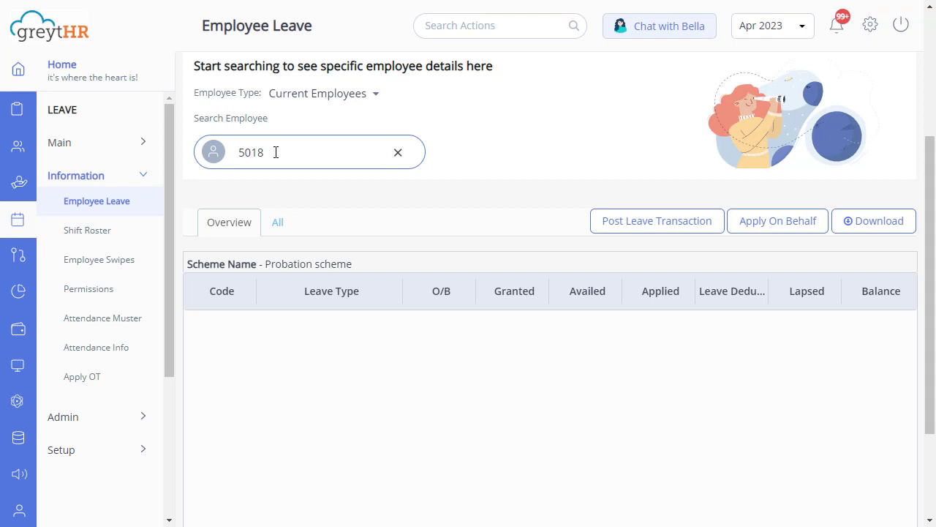
click(303, 183)
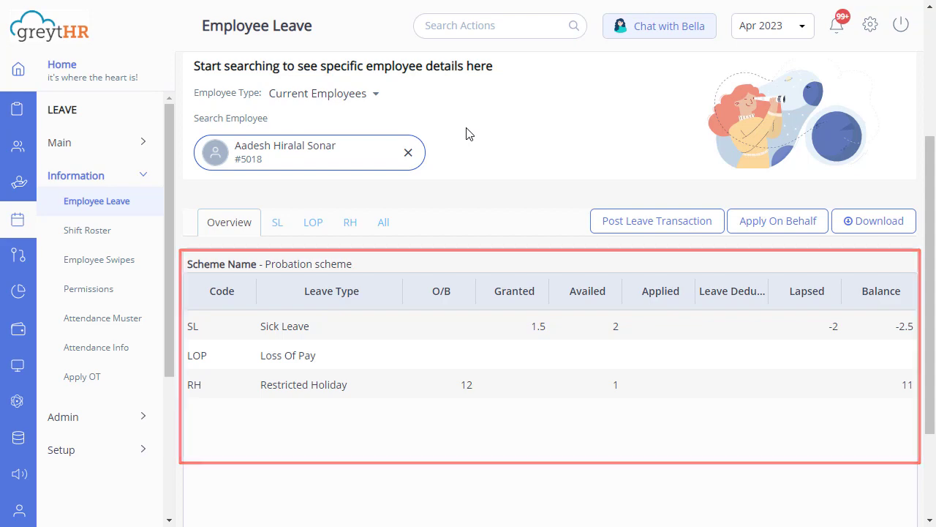
scroll(483, 139, down, 1)
click(651, 154)
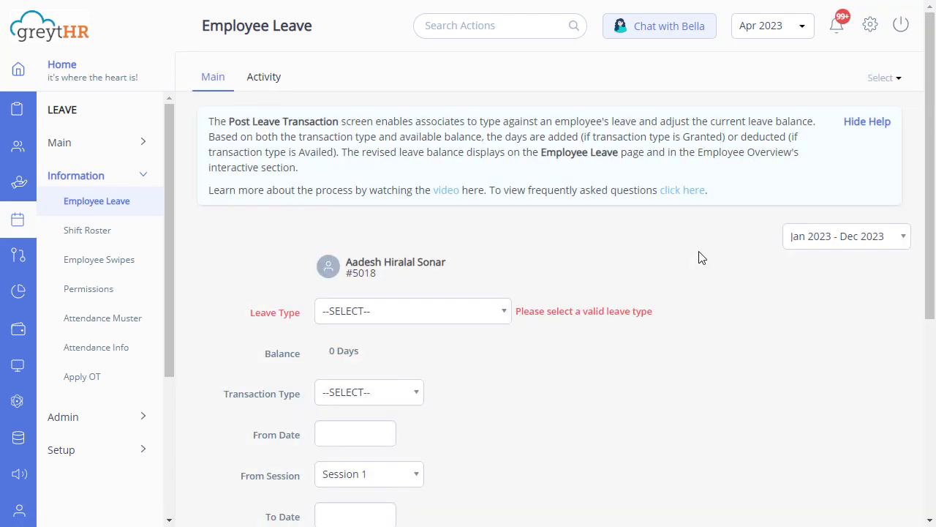
- Save a 2-day Encashed Sick Leave transaction for 24–26 May 2023
scroll(697, 256, down, 1)
scroll(681, 252, down, 1)
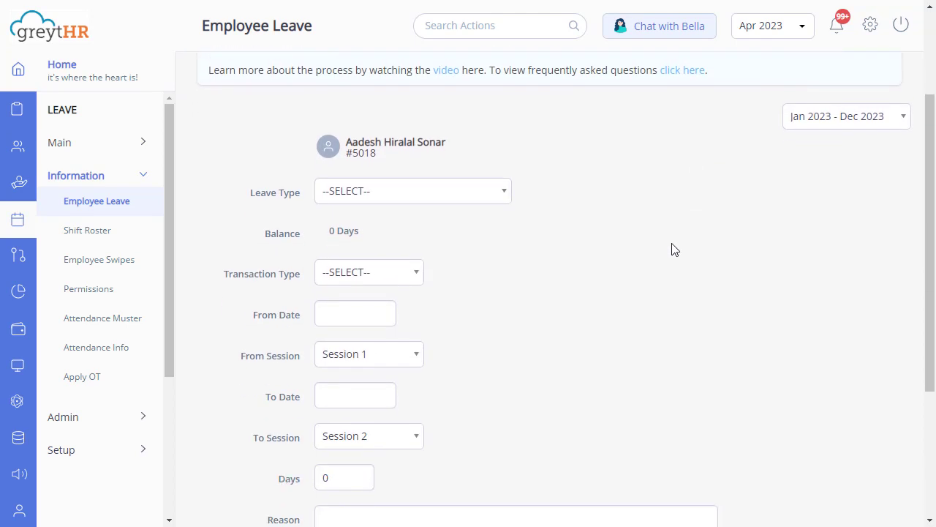
click(424, 191)
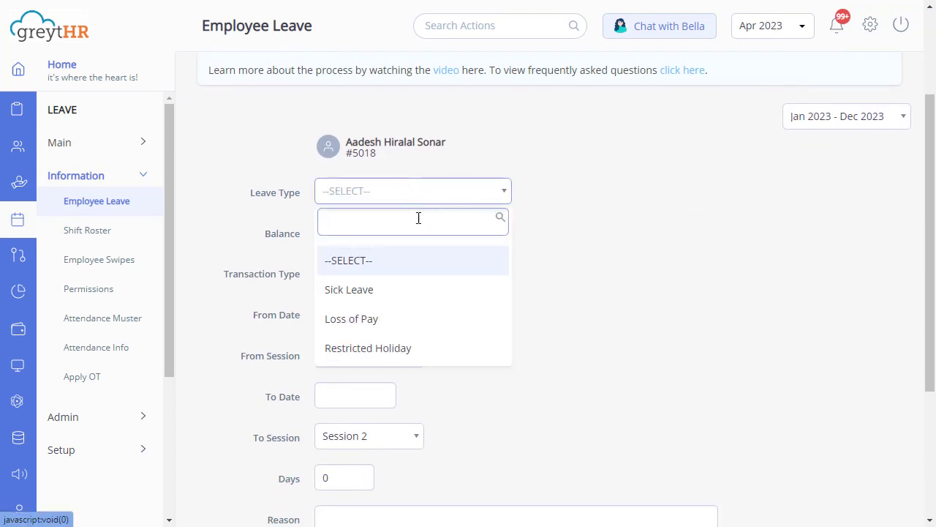
click(393, 291)
scroll(512, 254, down, 1)
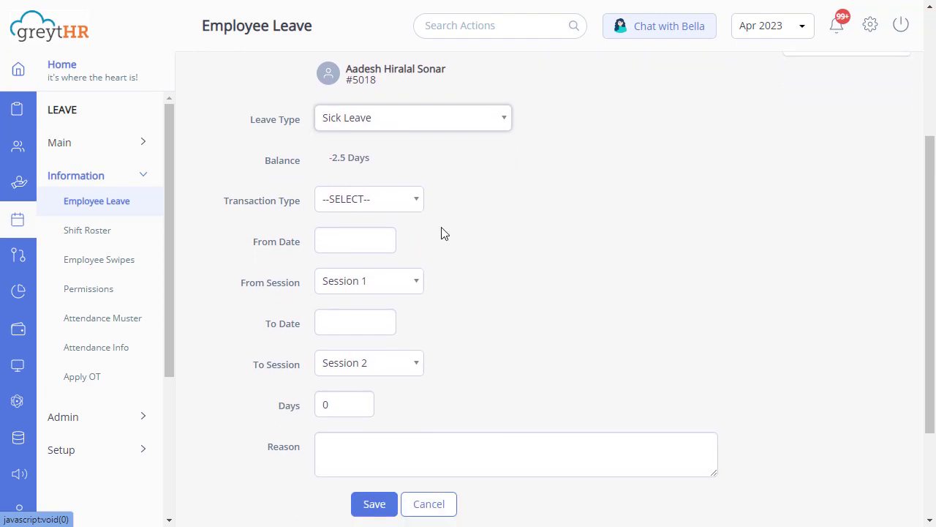
click(391, 198)
click(376, 327)
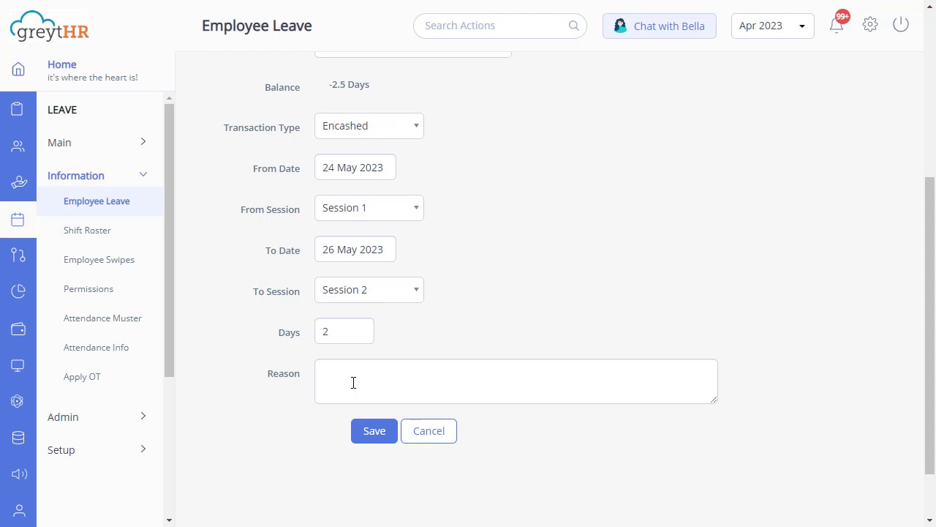
click(370, 436)
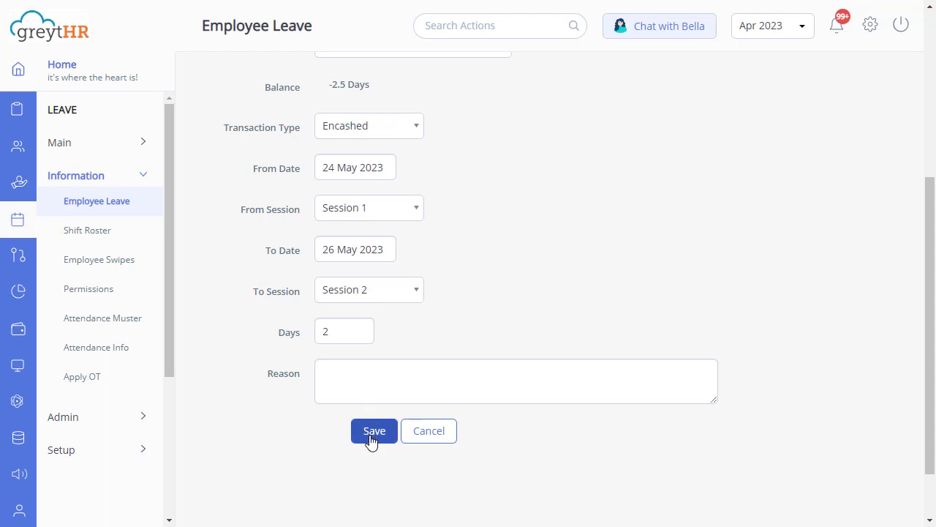